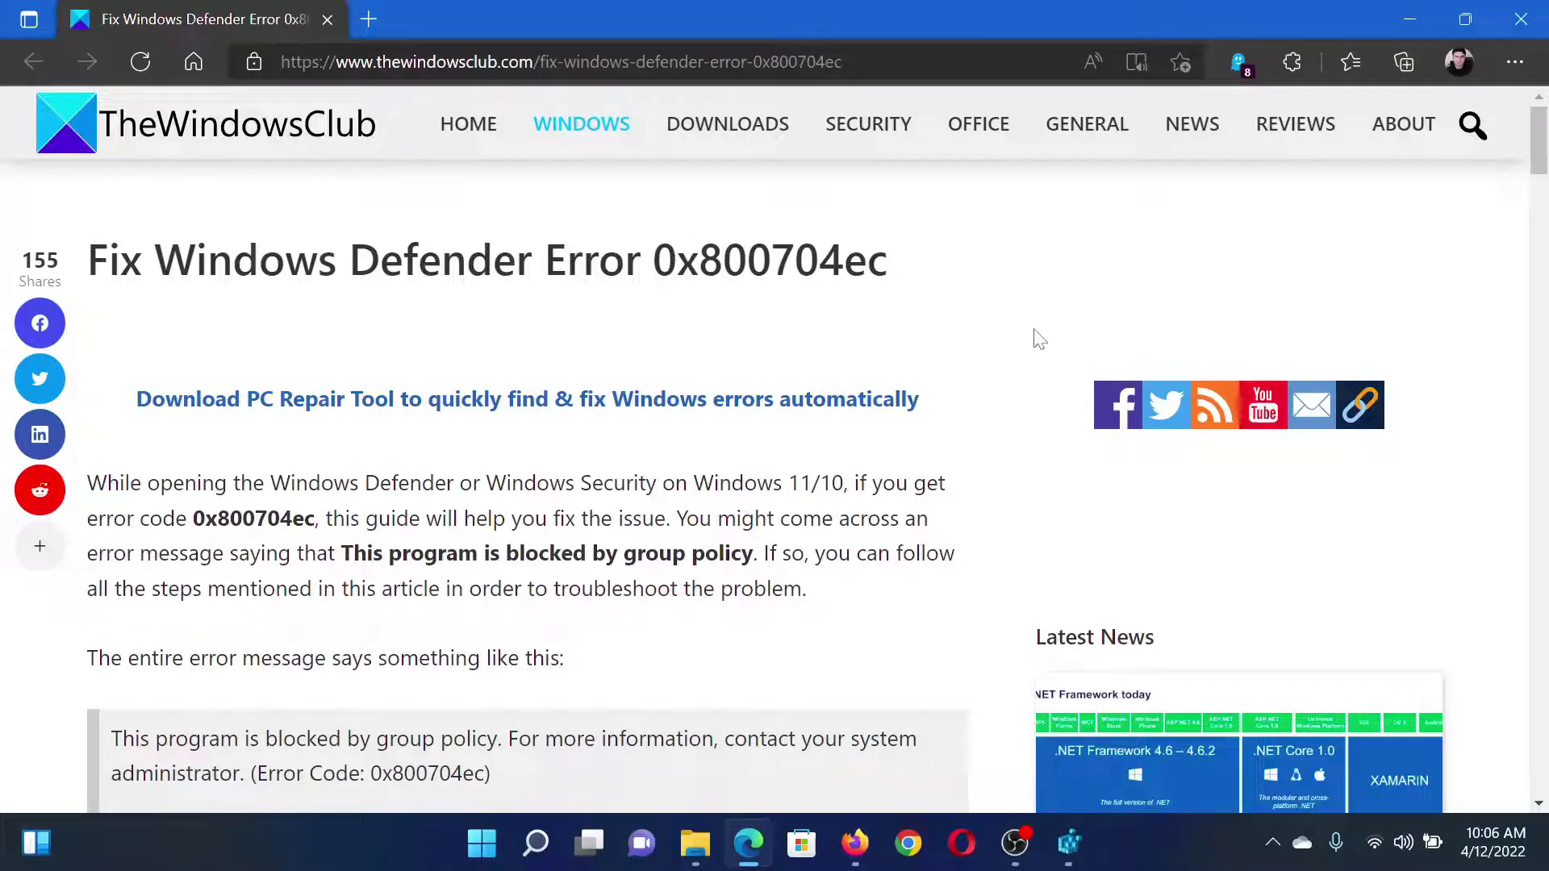
Highlight the article title and bring the Registry Editor fix steps into view
drag(154, 259, 696, 259)
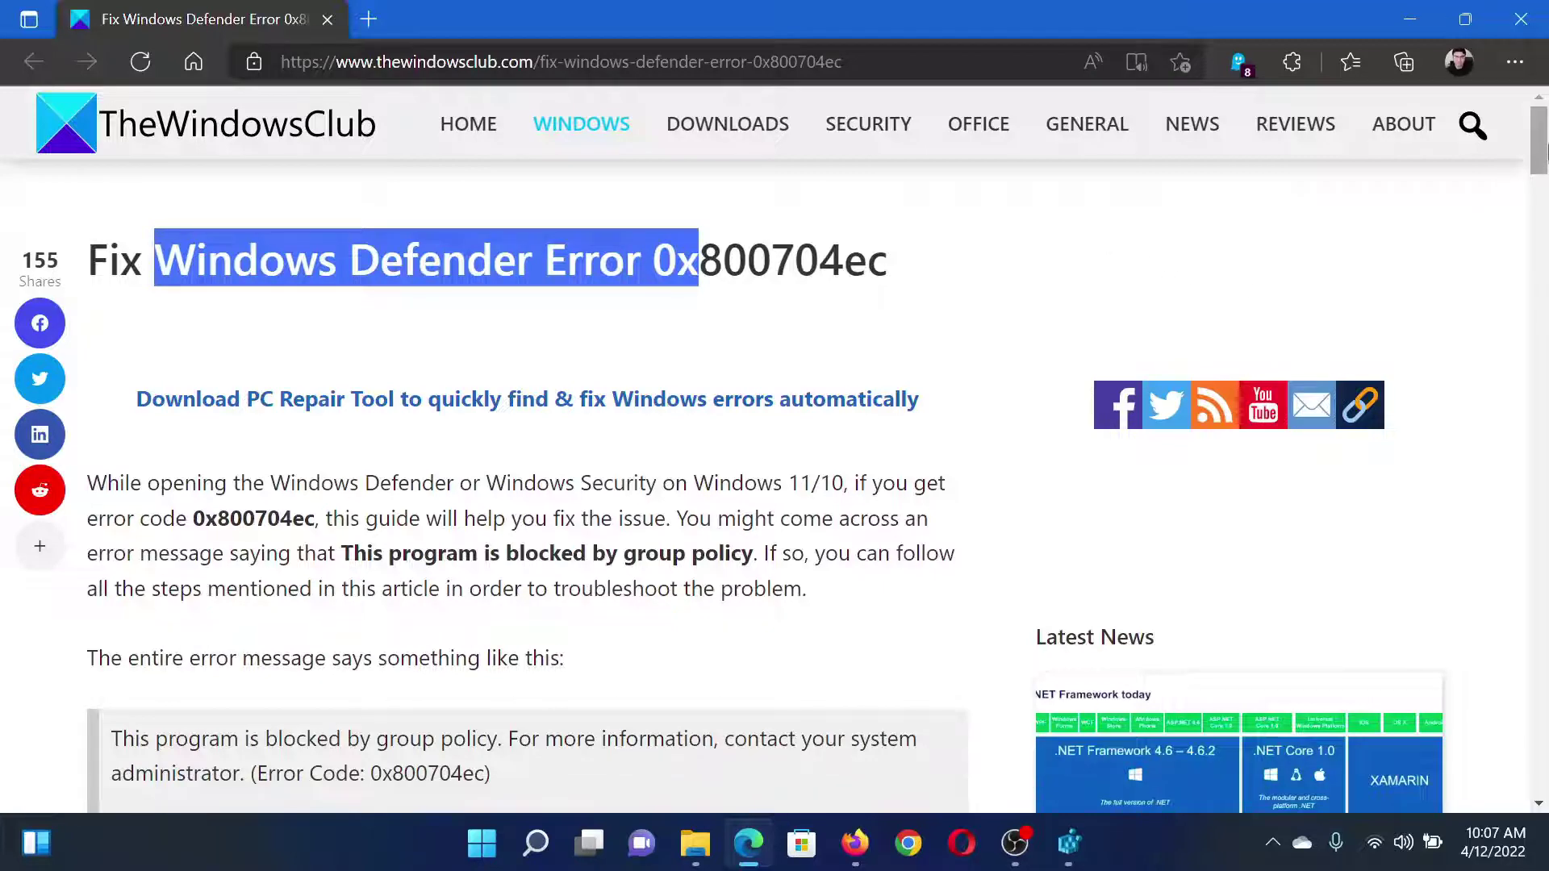
drag(1538, 140, 1538, 475)
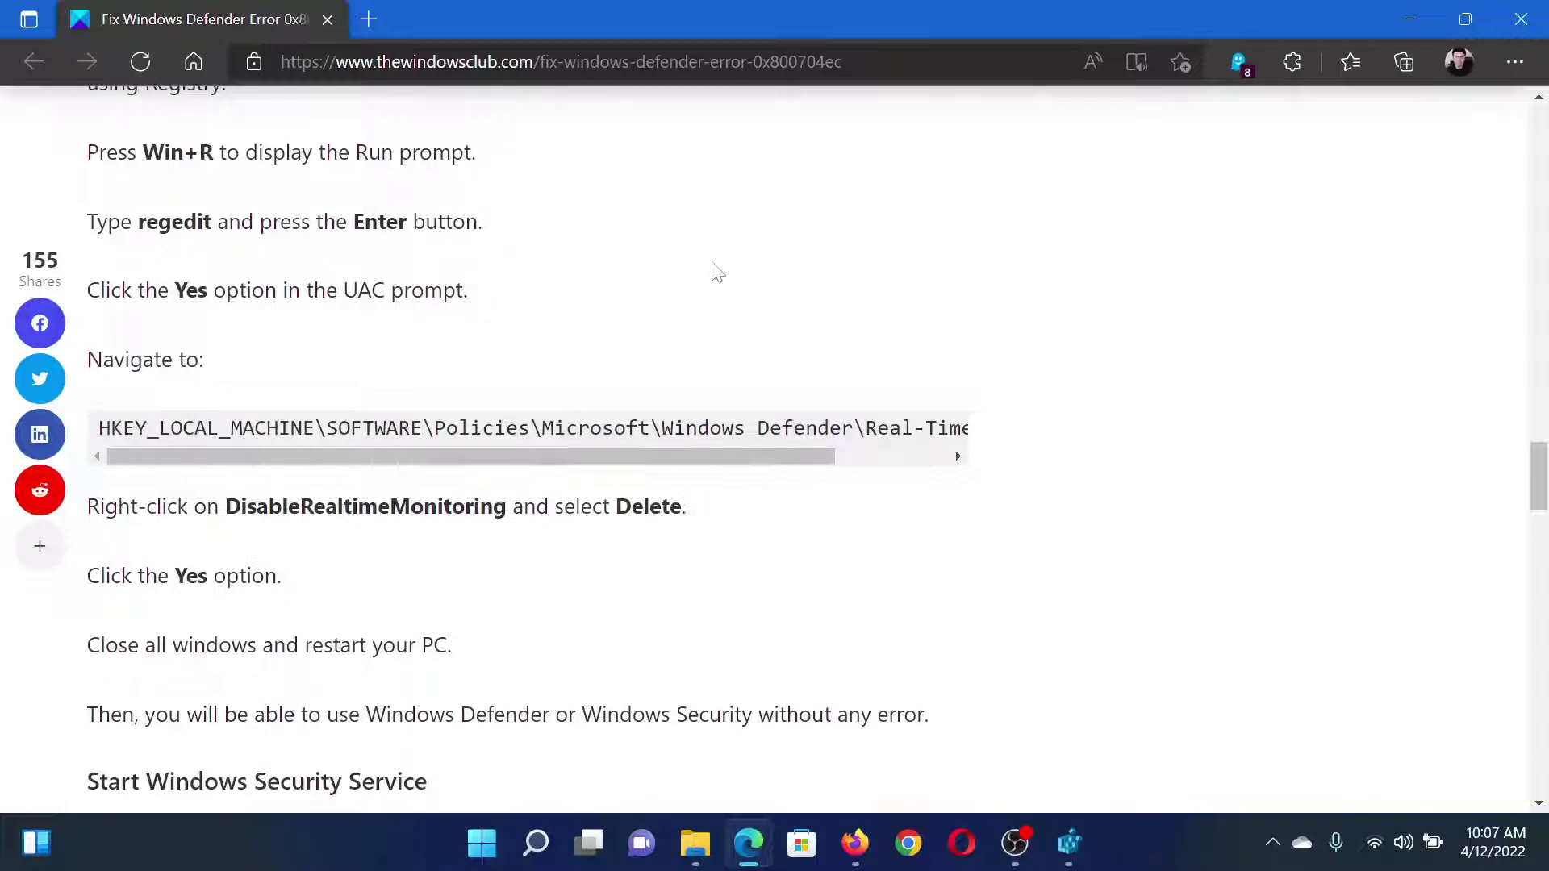
Open the Run prompt to enter regedit
key(super+r)
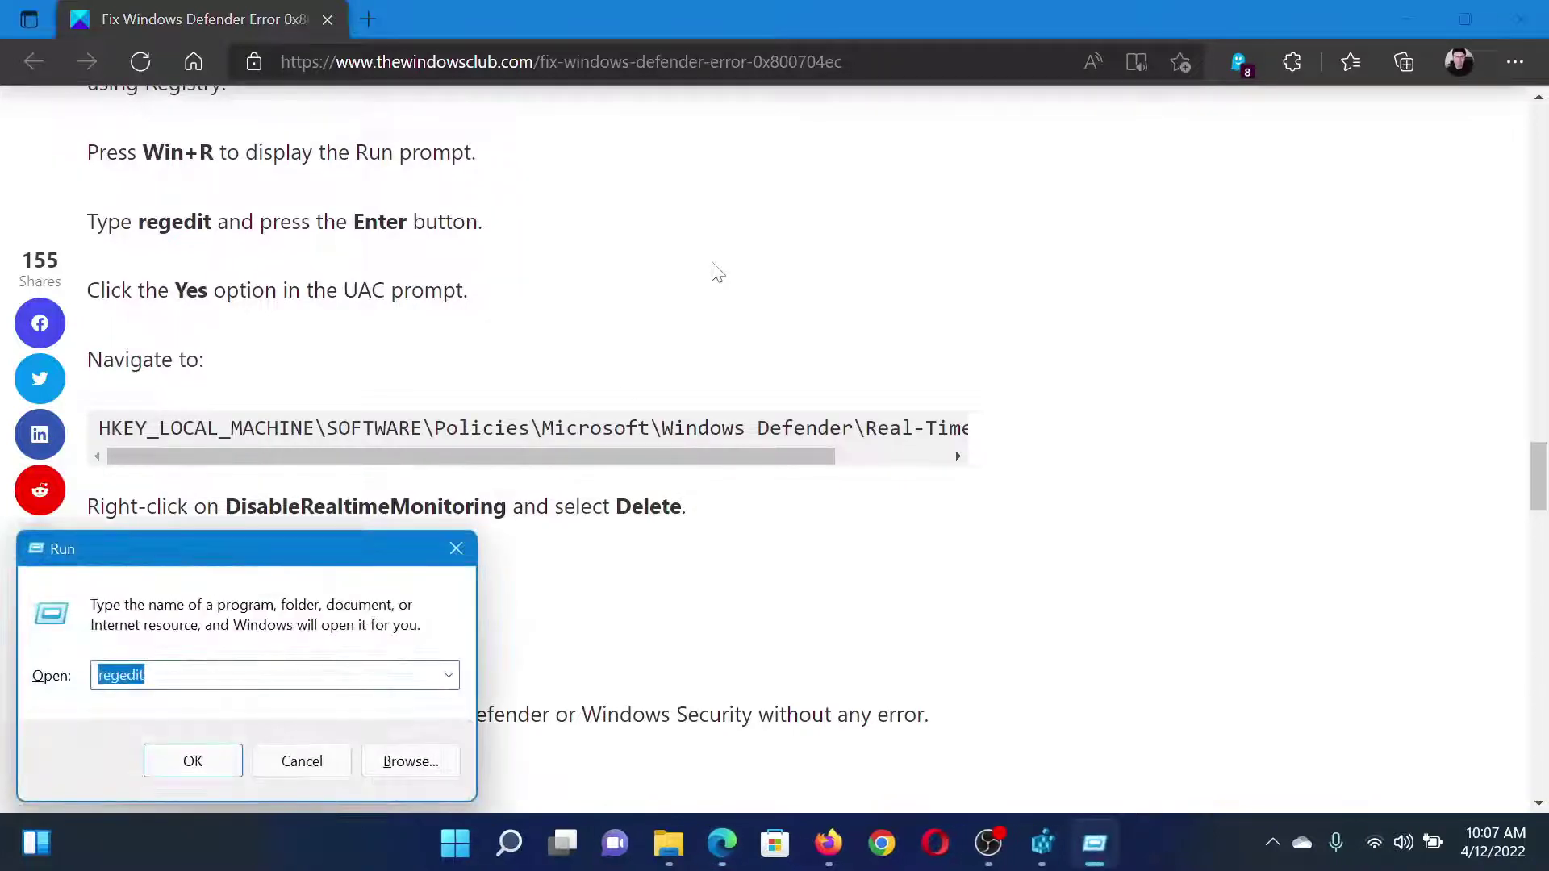
text(regedit)
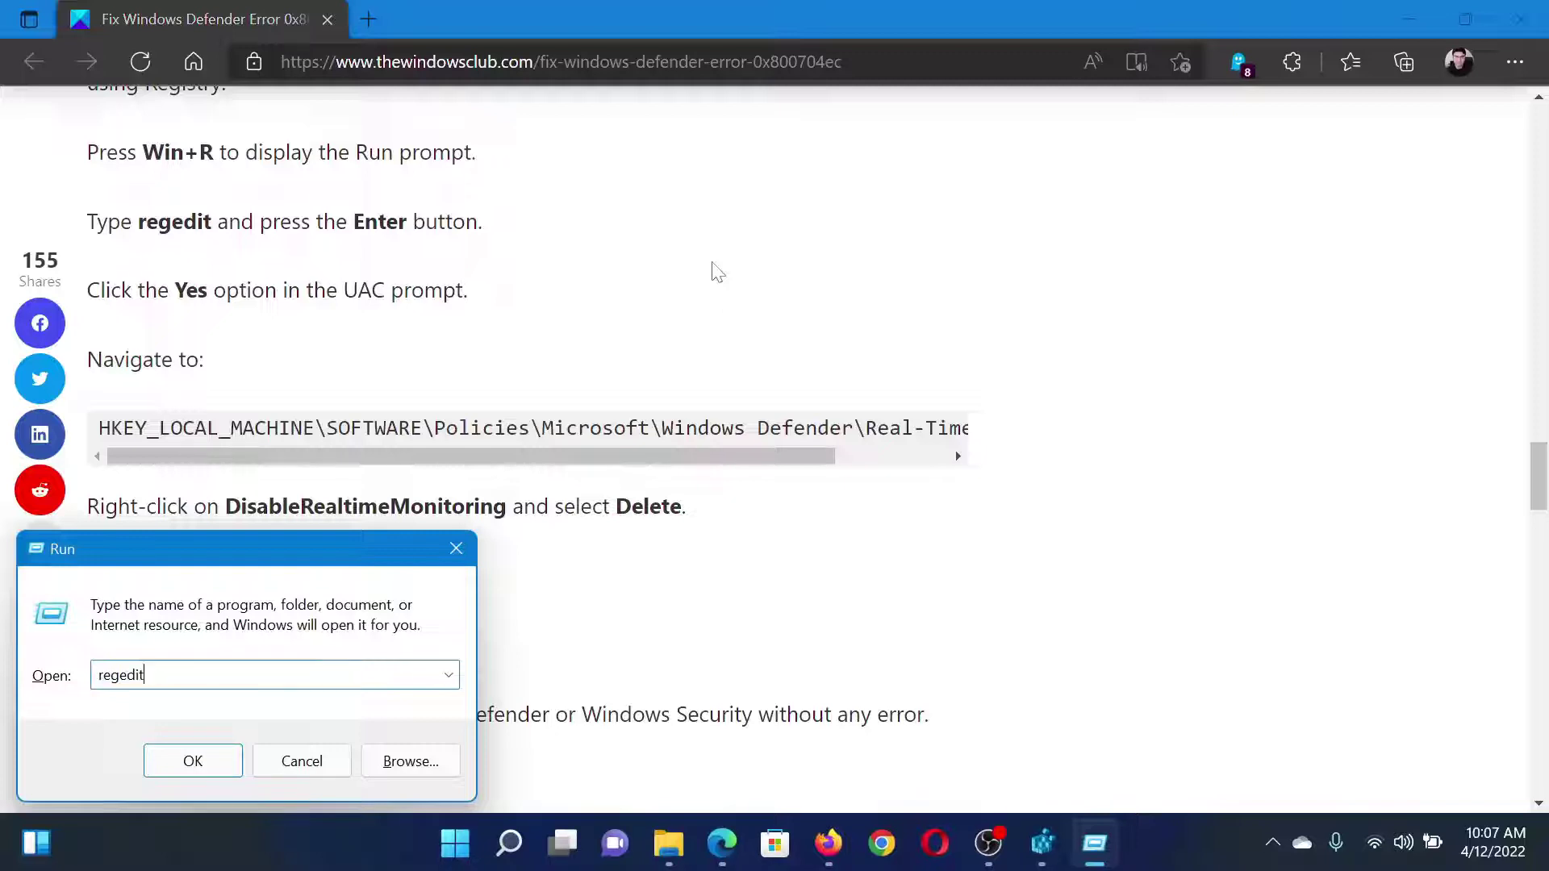
Delete DisableRealtimeMonitoring from the Real-Time Protection key, leaving only the default entry
click(1043, 843)
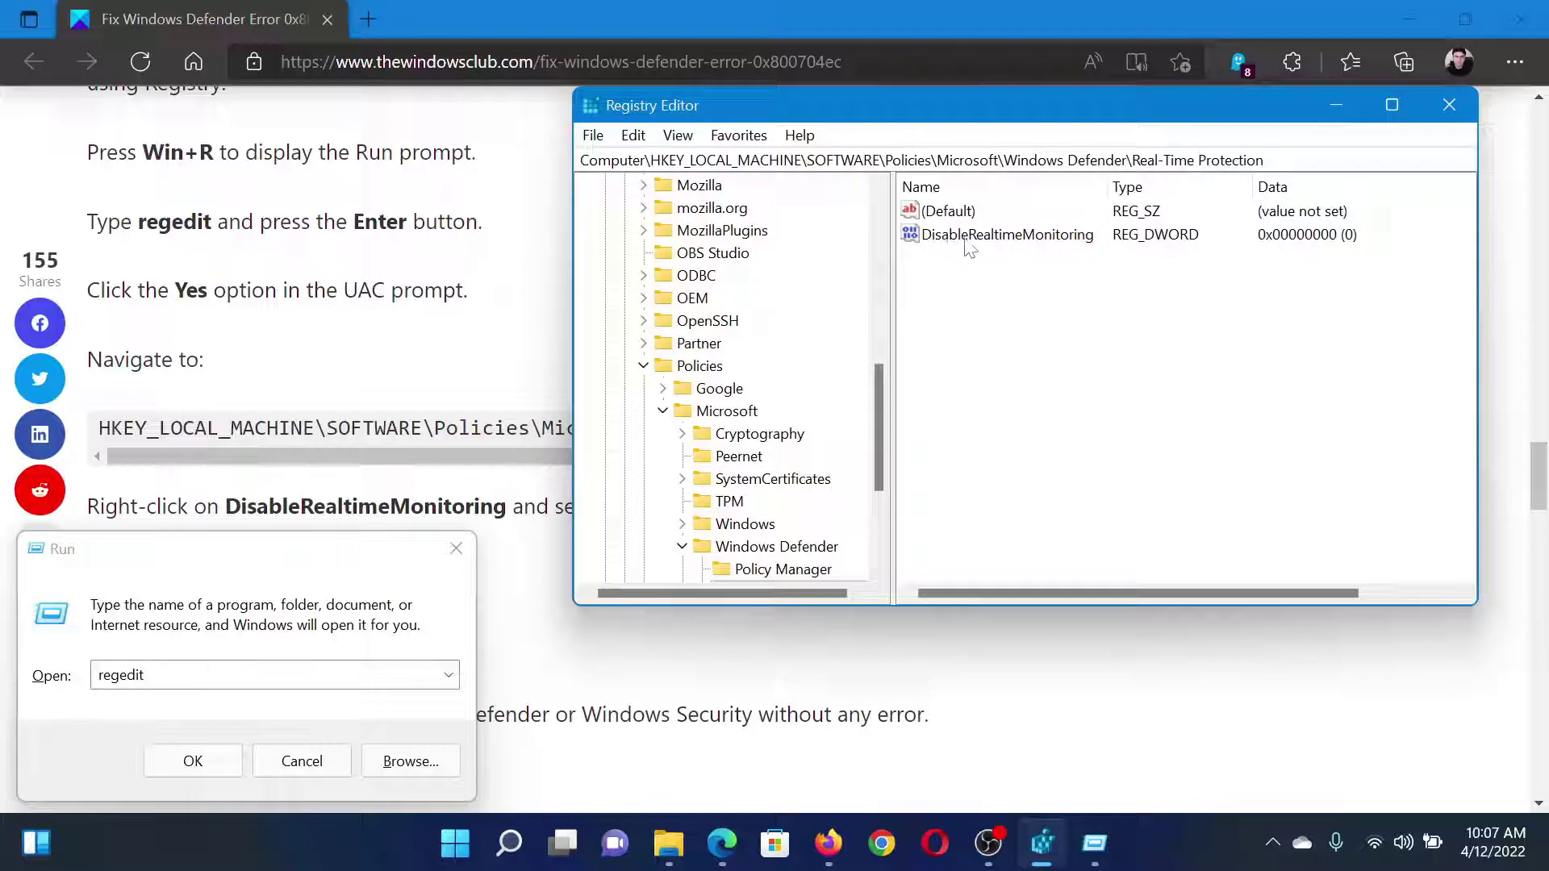
right_click(1031, 237)
click(1090, 317)
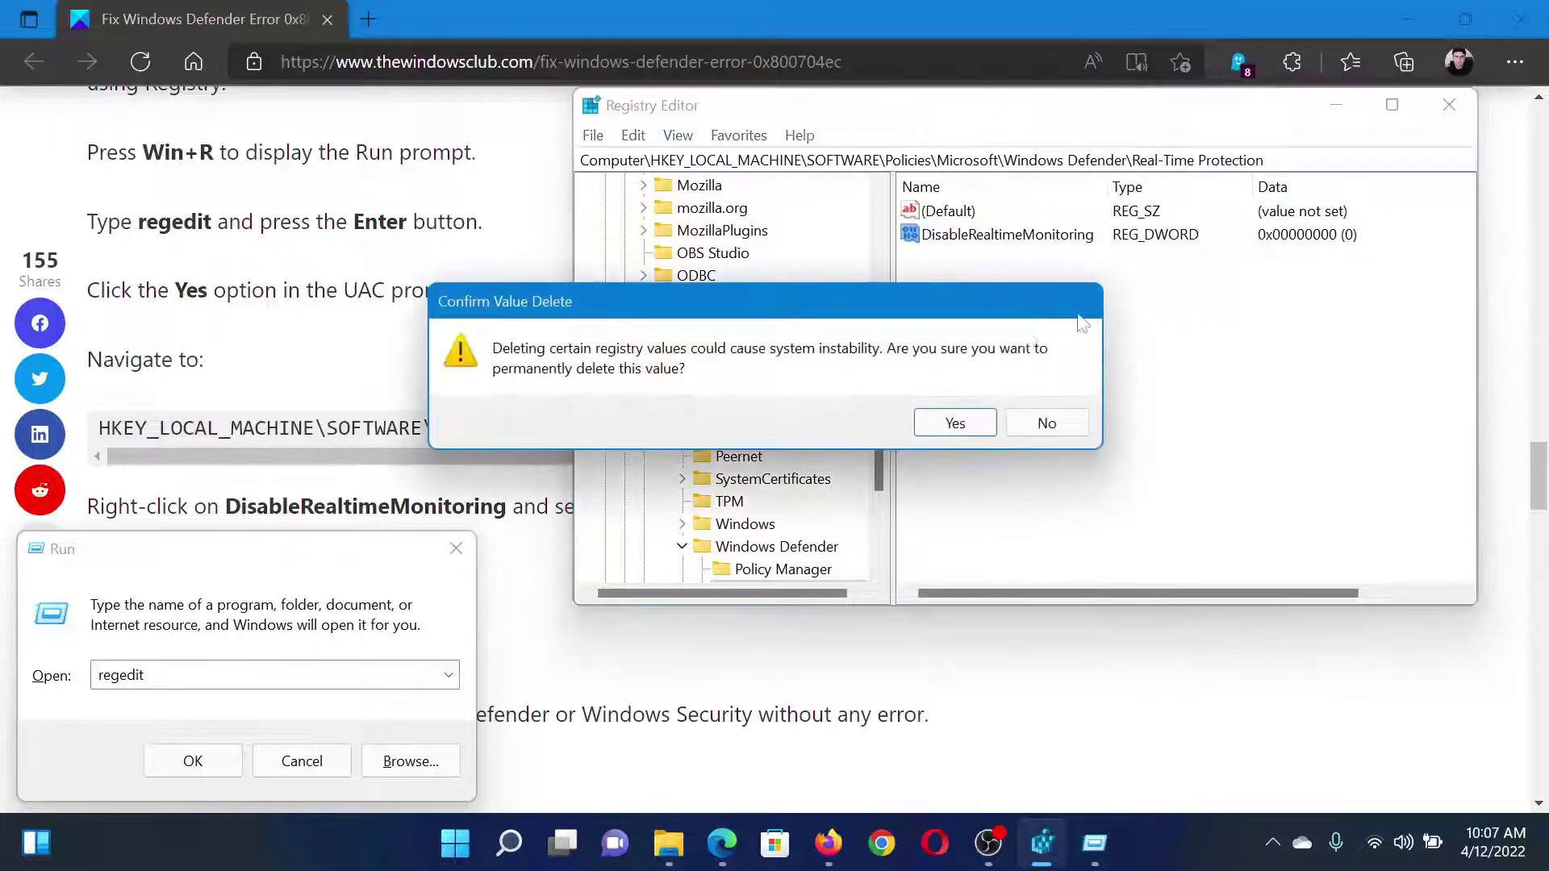
click(956, 423)
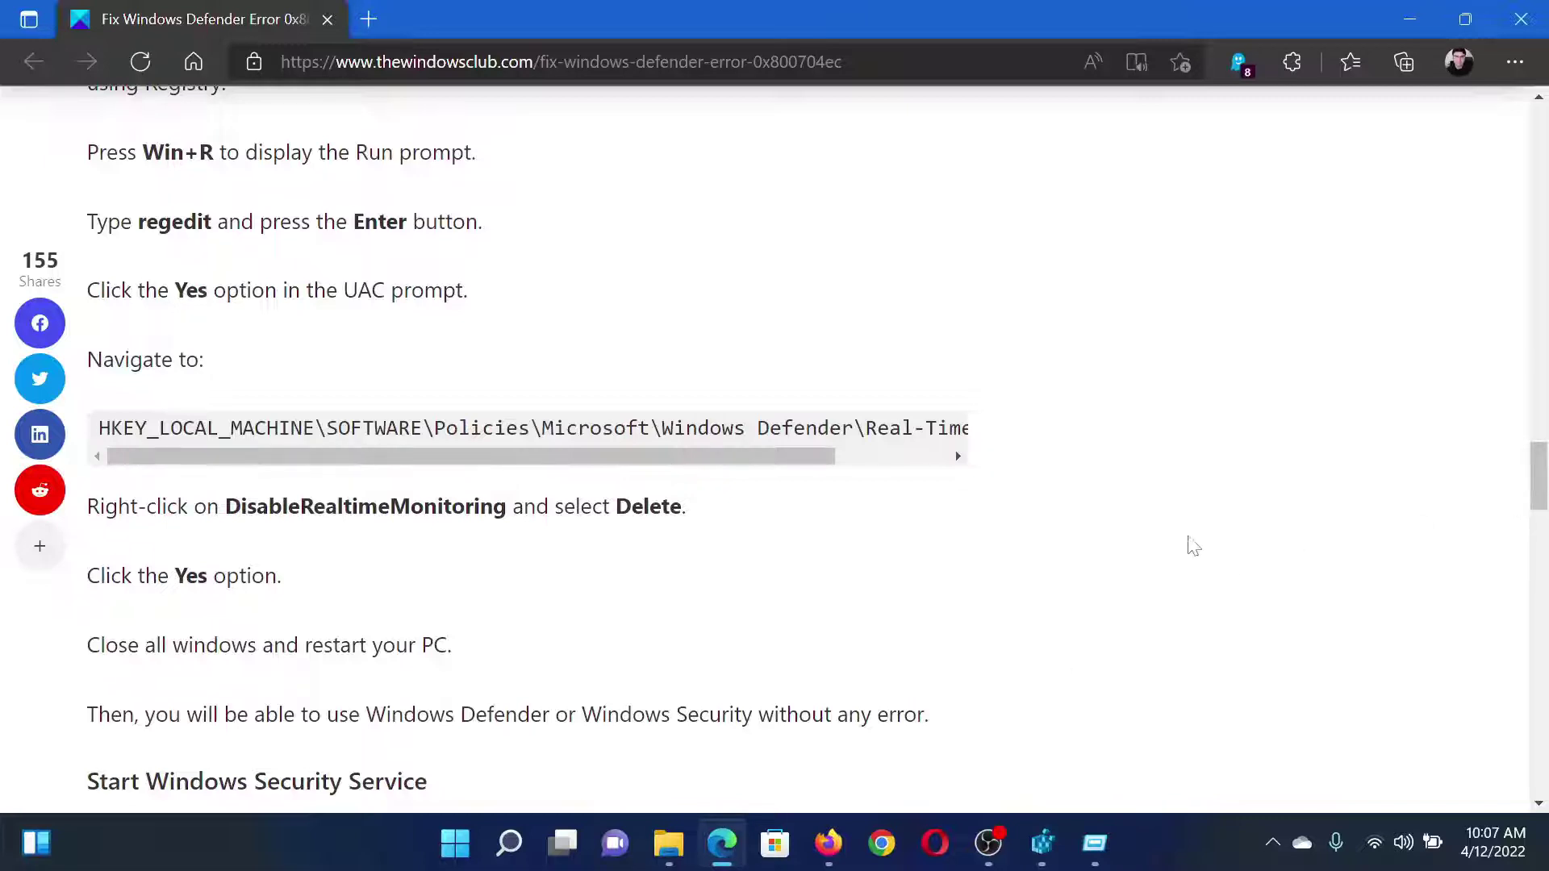
drag(1538, 472, 1539, 514)
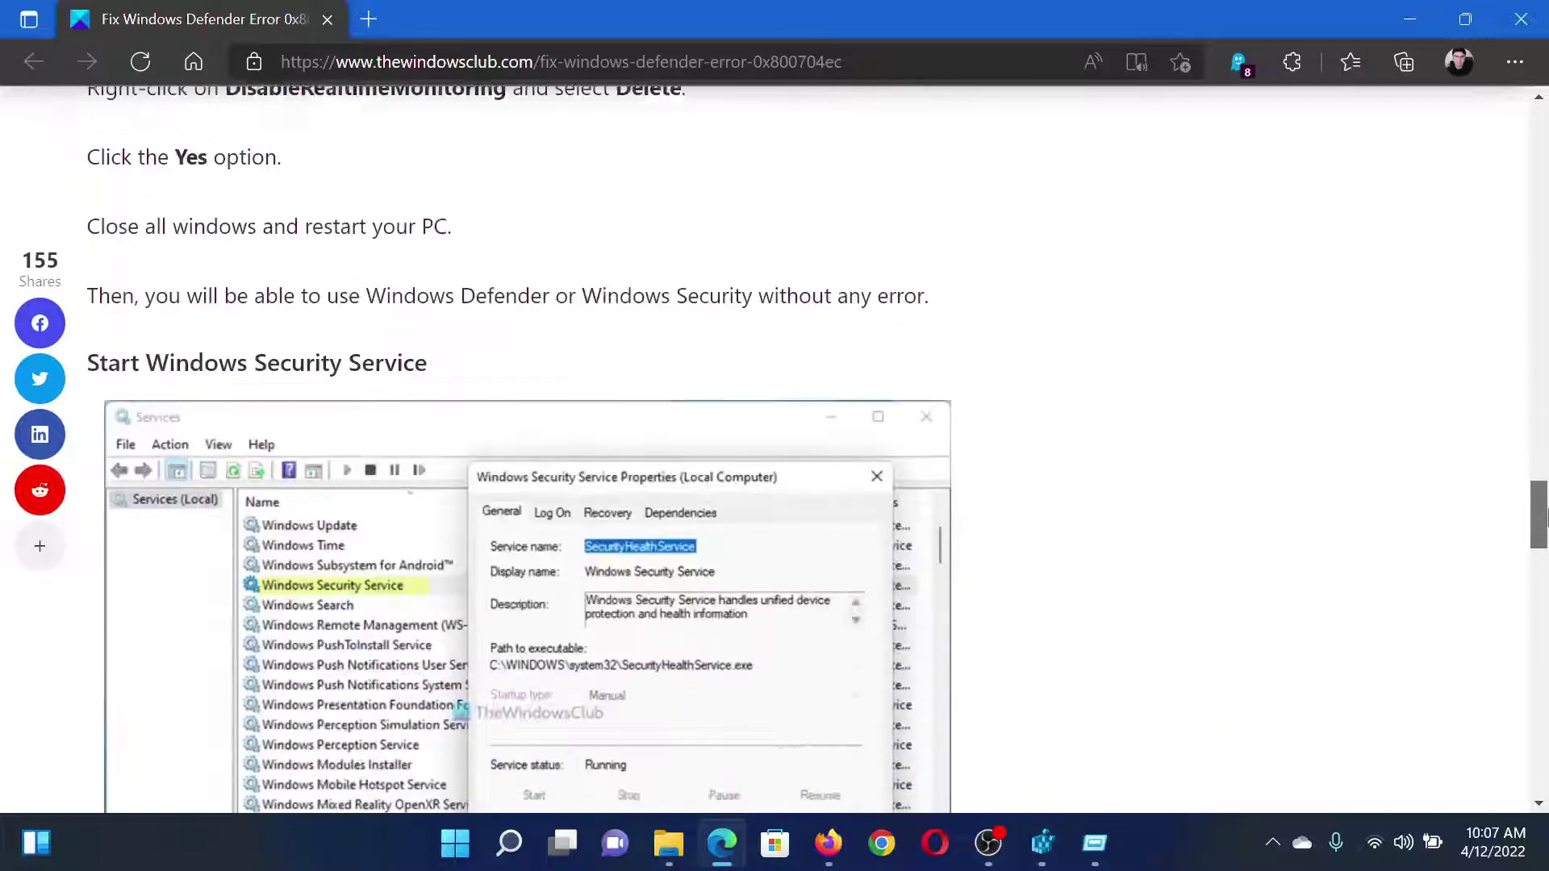
Launch services.msc from the Run prompt using its autocomplete suggestion
key(super+r)
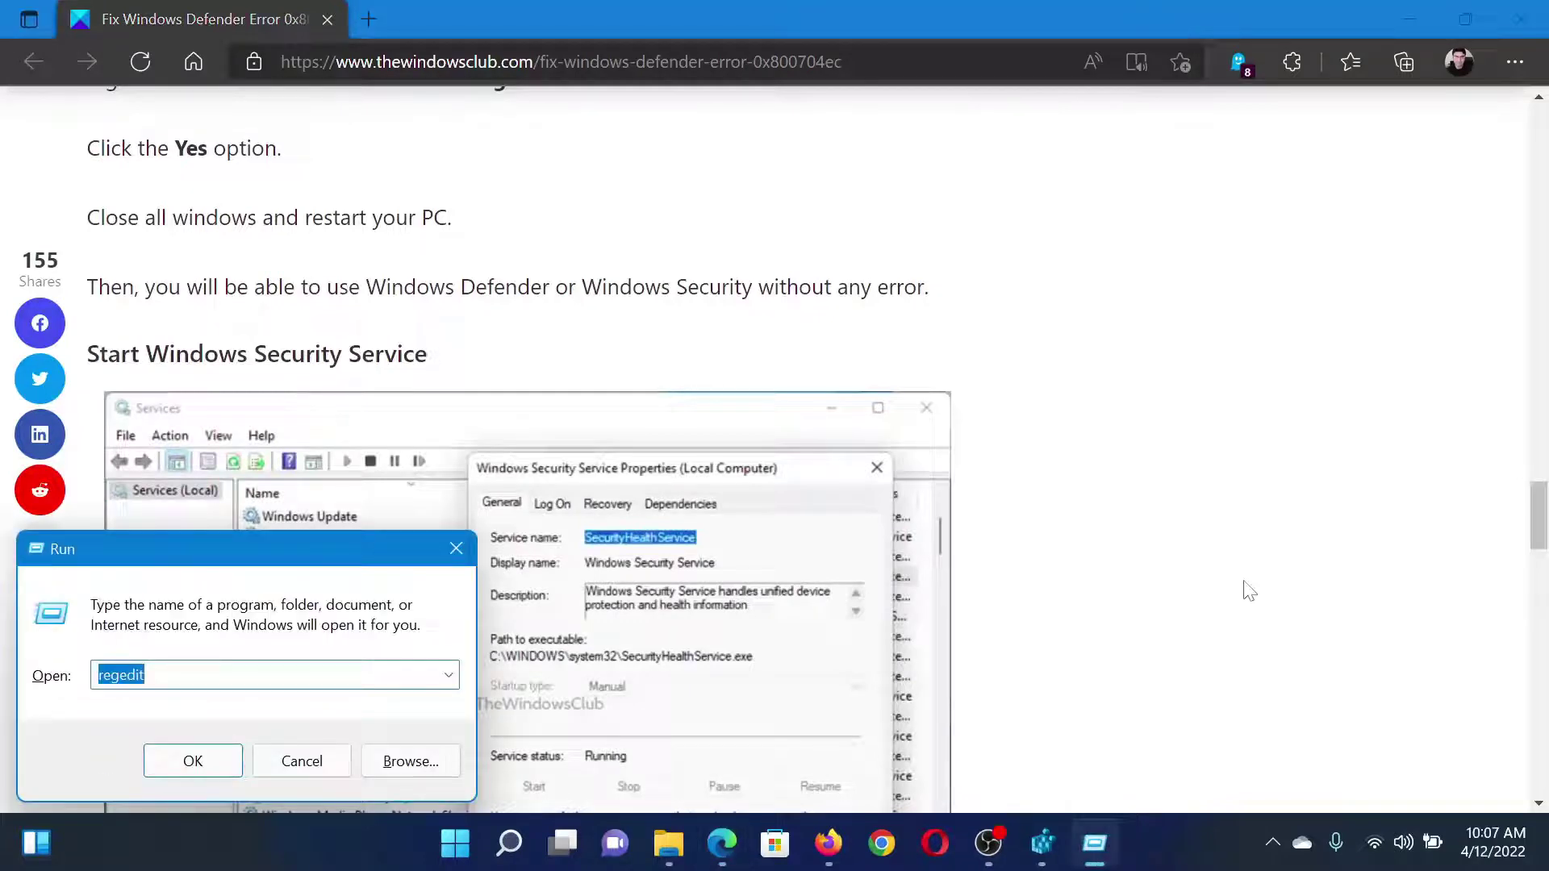
text(ser)
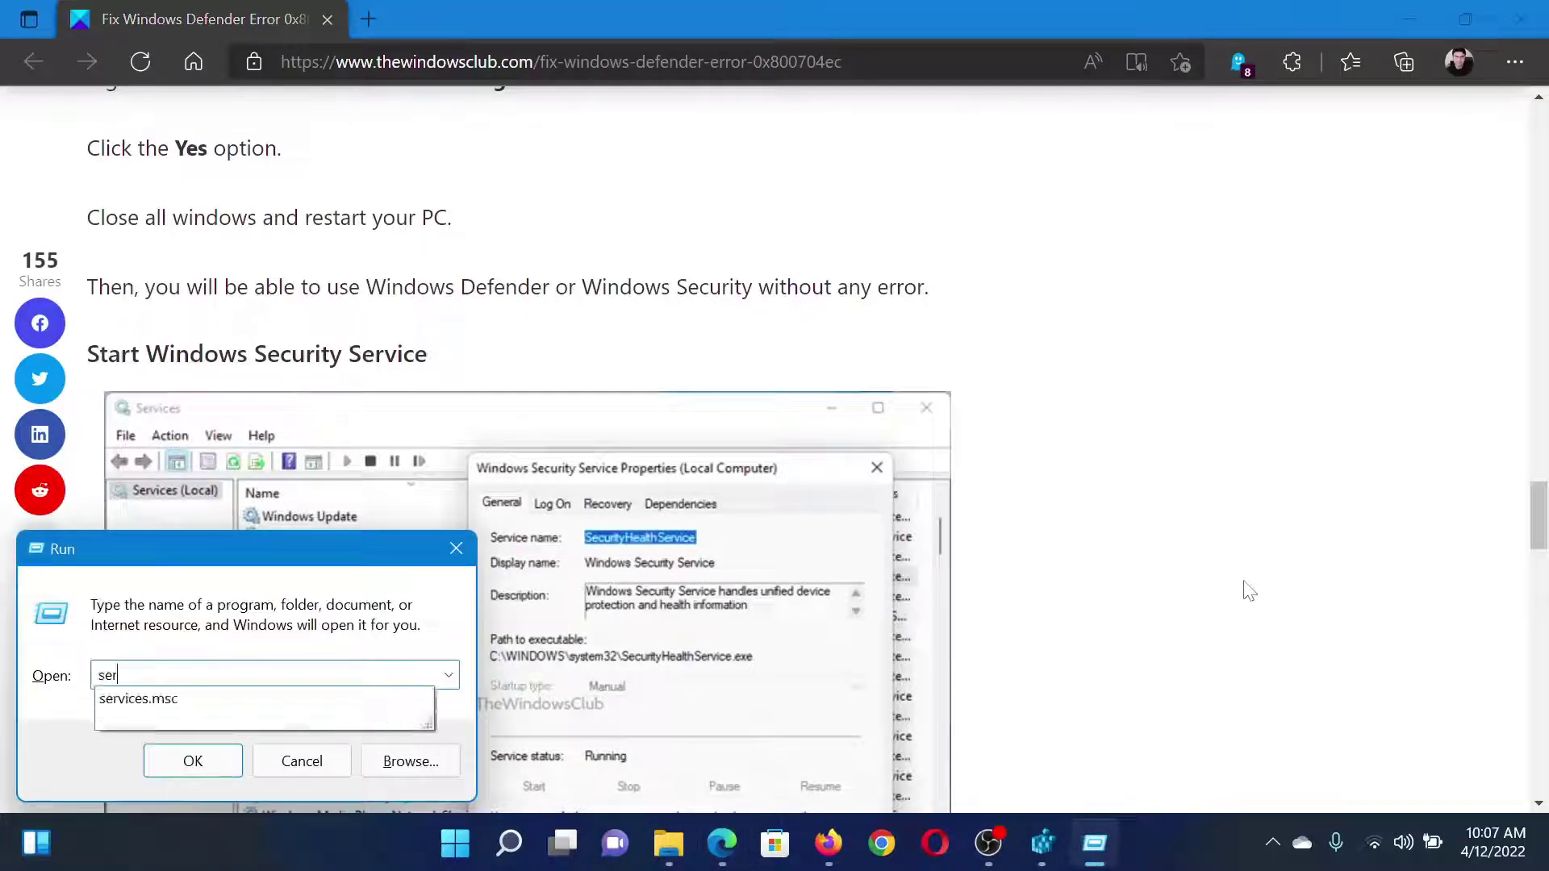
key(Down)
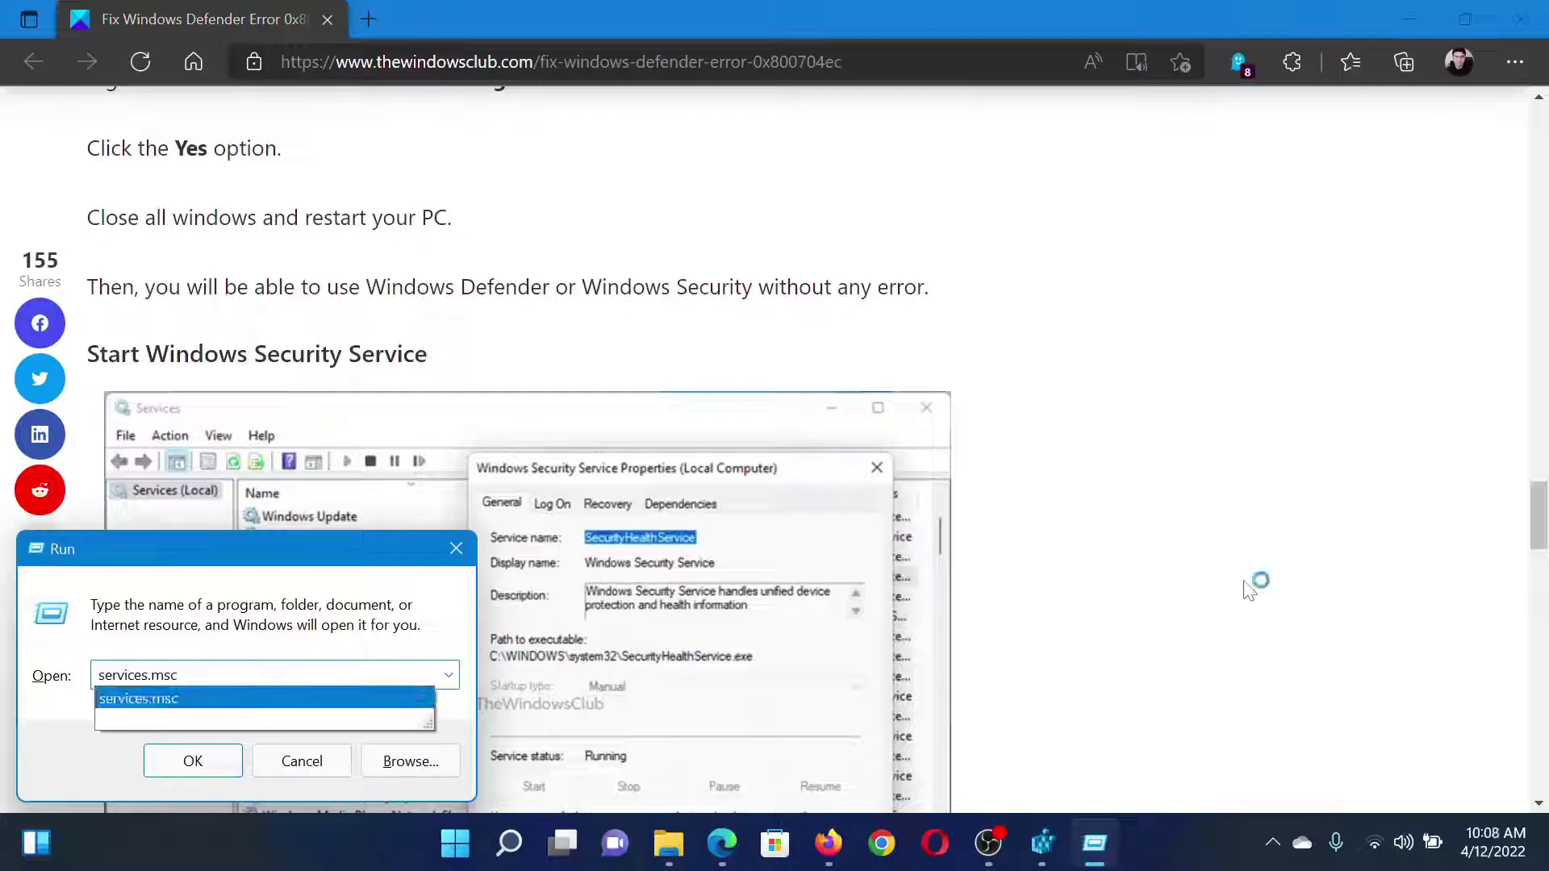
key(Return)
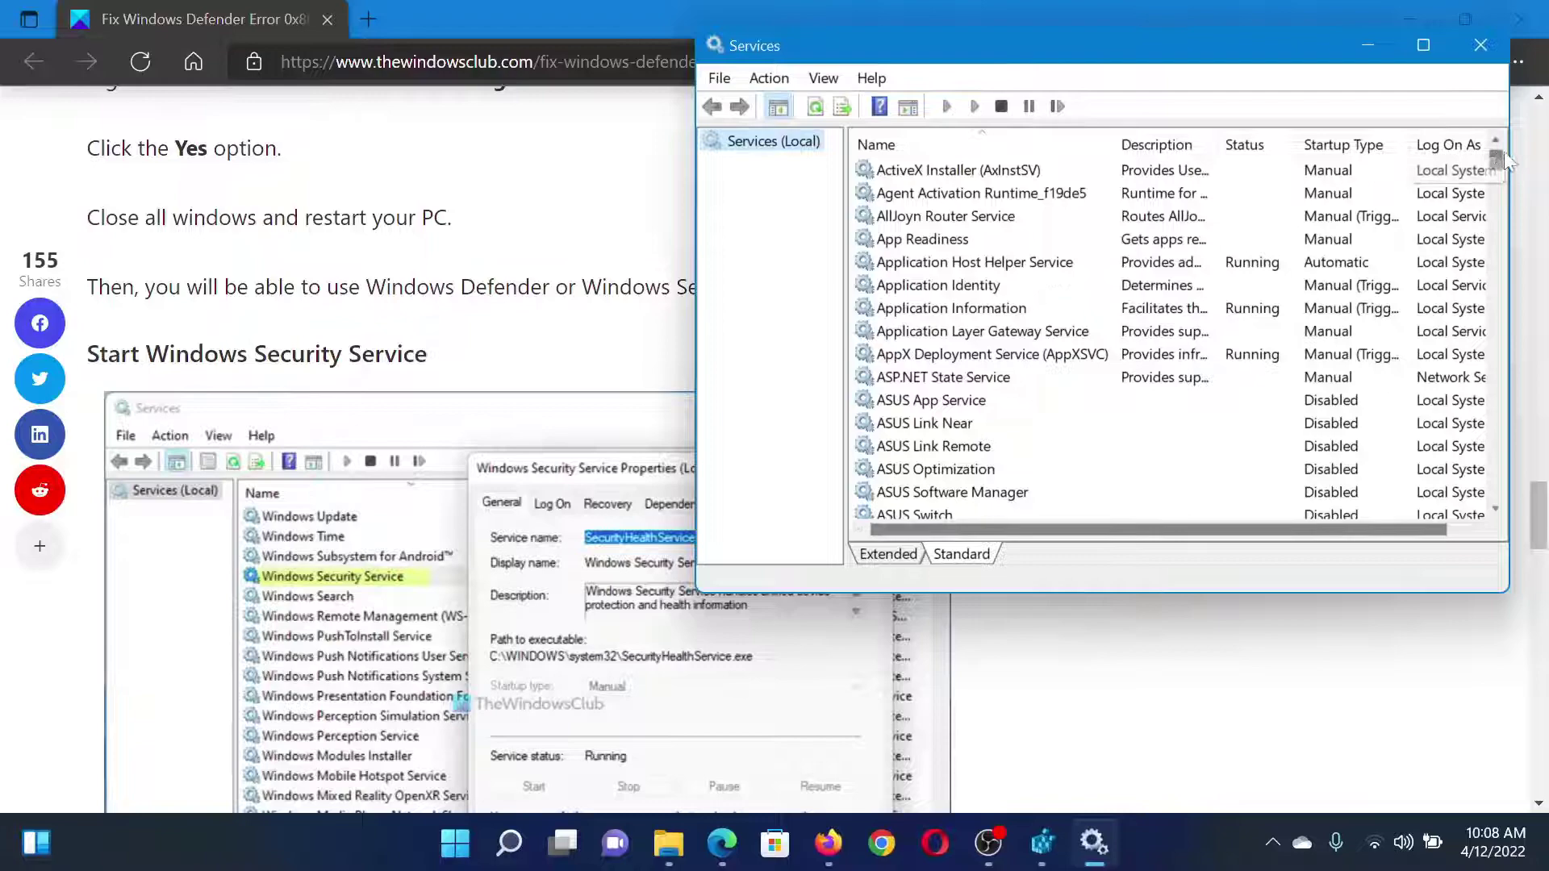
drag(1500, 159, 1501, 479)
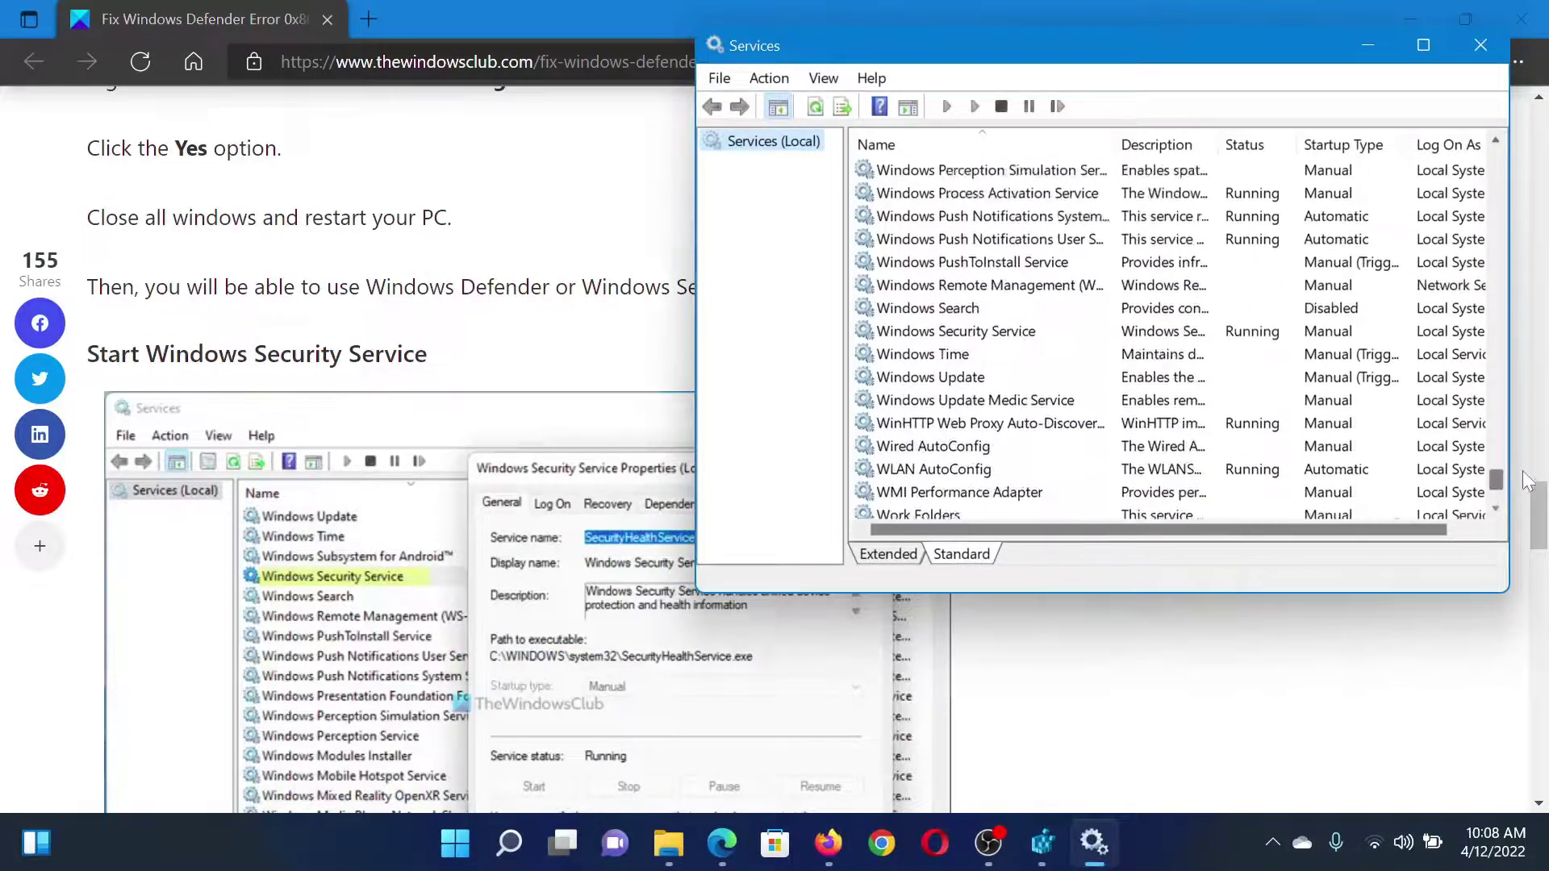
scroll(1501, 478, up, 2)
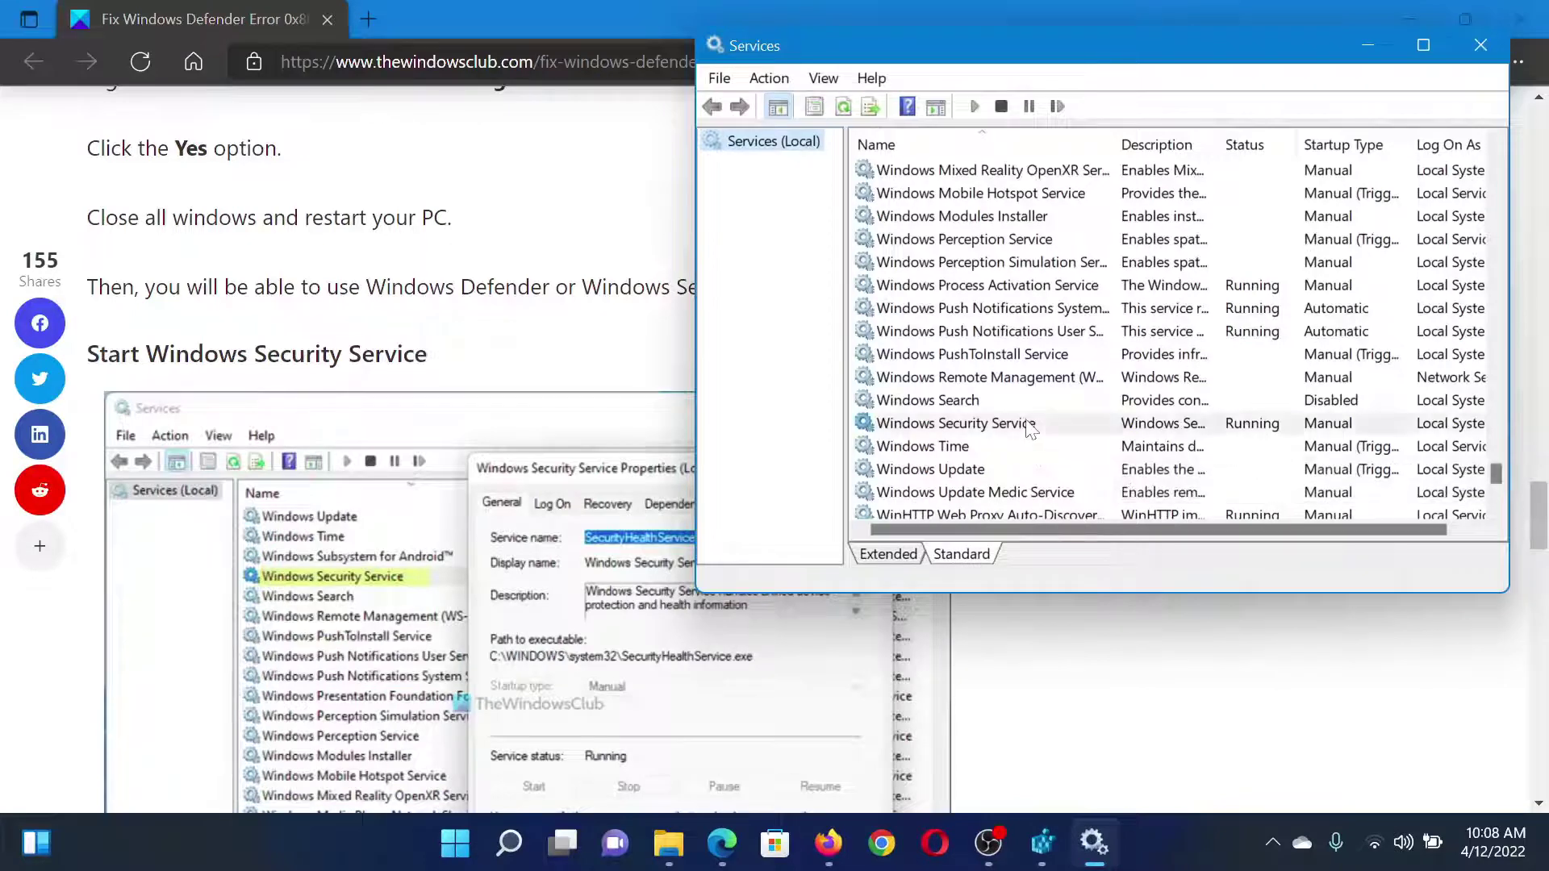
Confirm Windows Security Service is running with Manual startup, then close Services
double_click(957, 423)
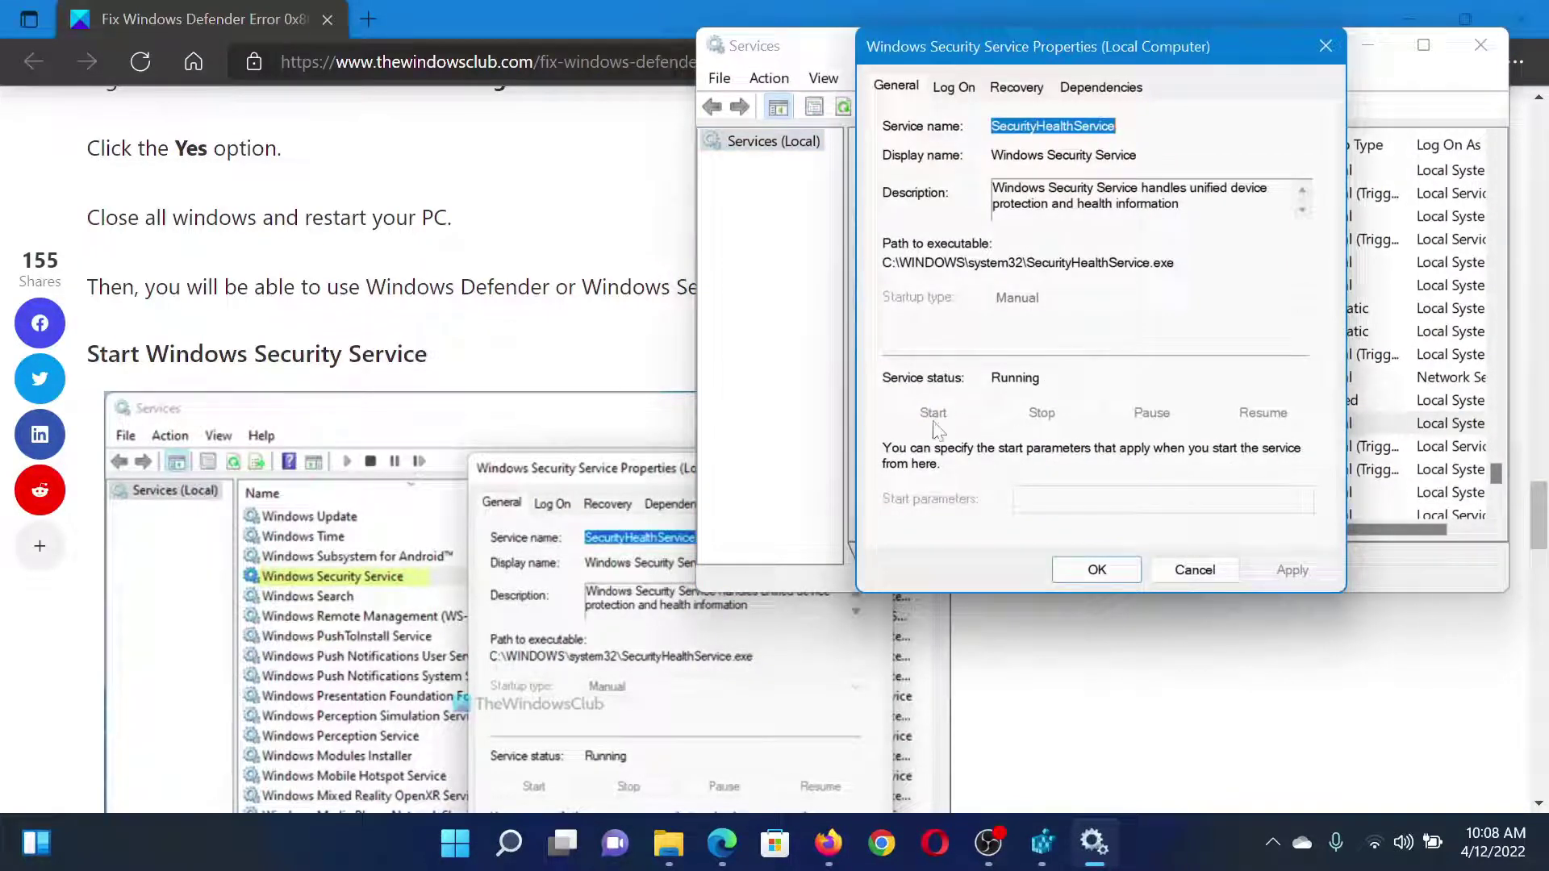
click(1194, 569)
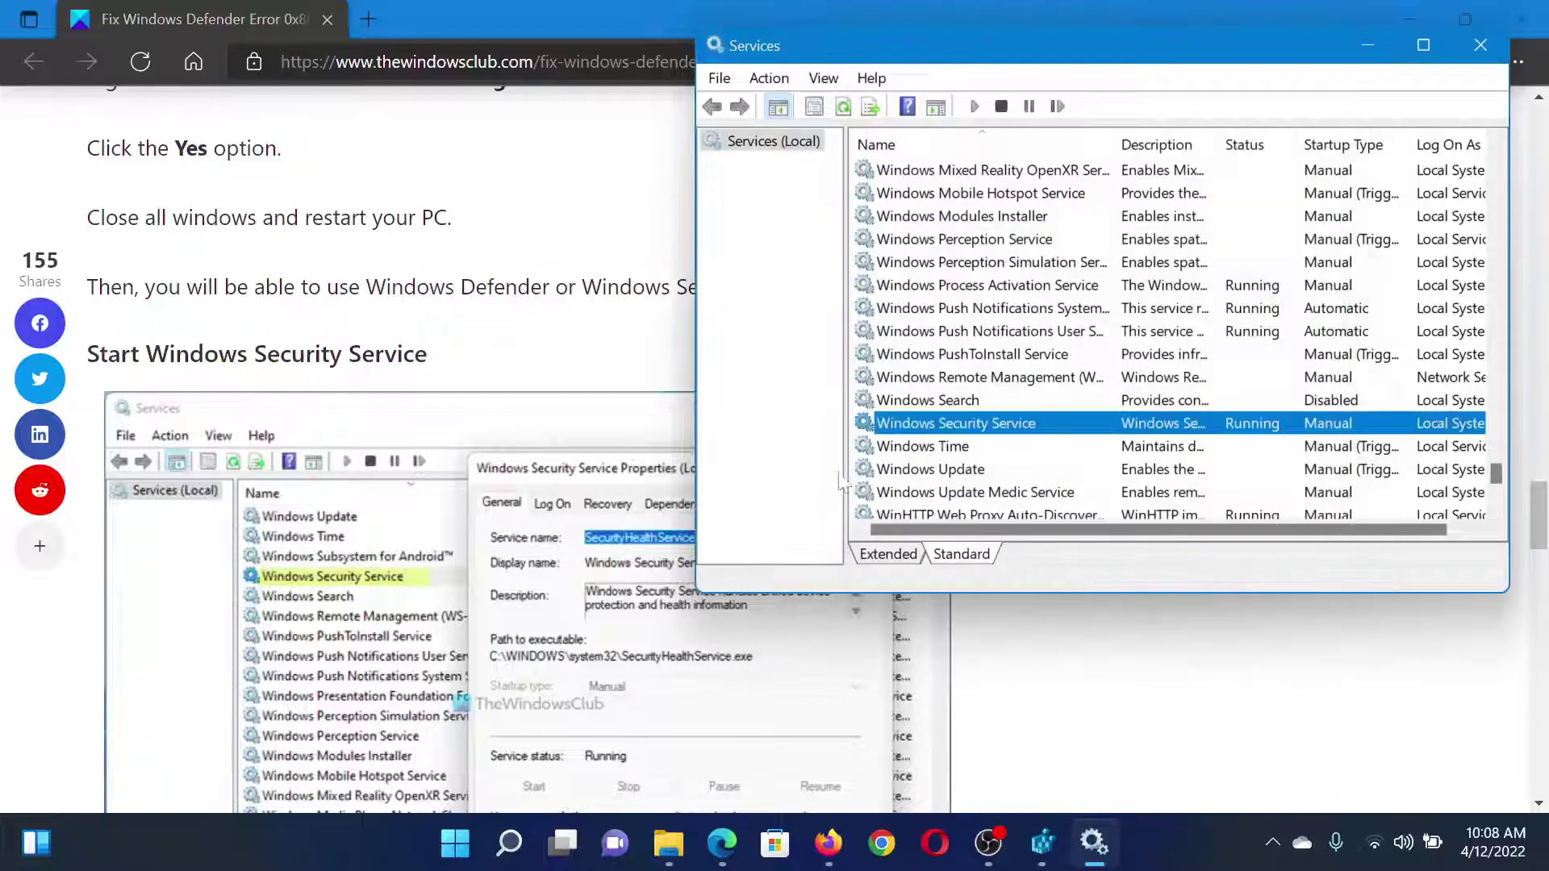
click(1480, 45)
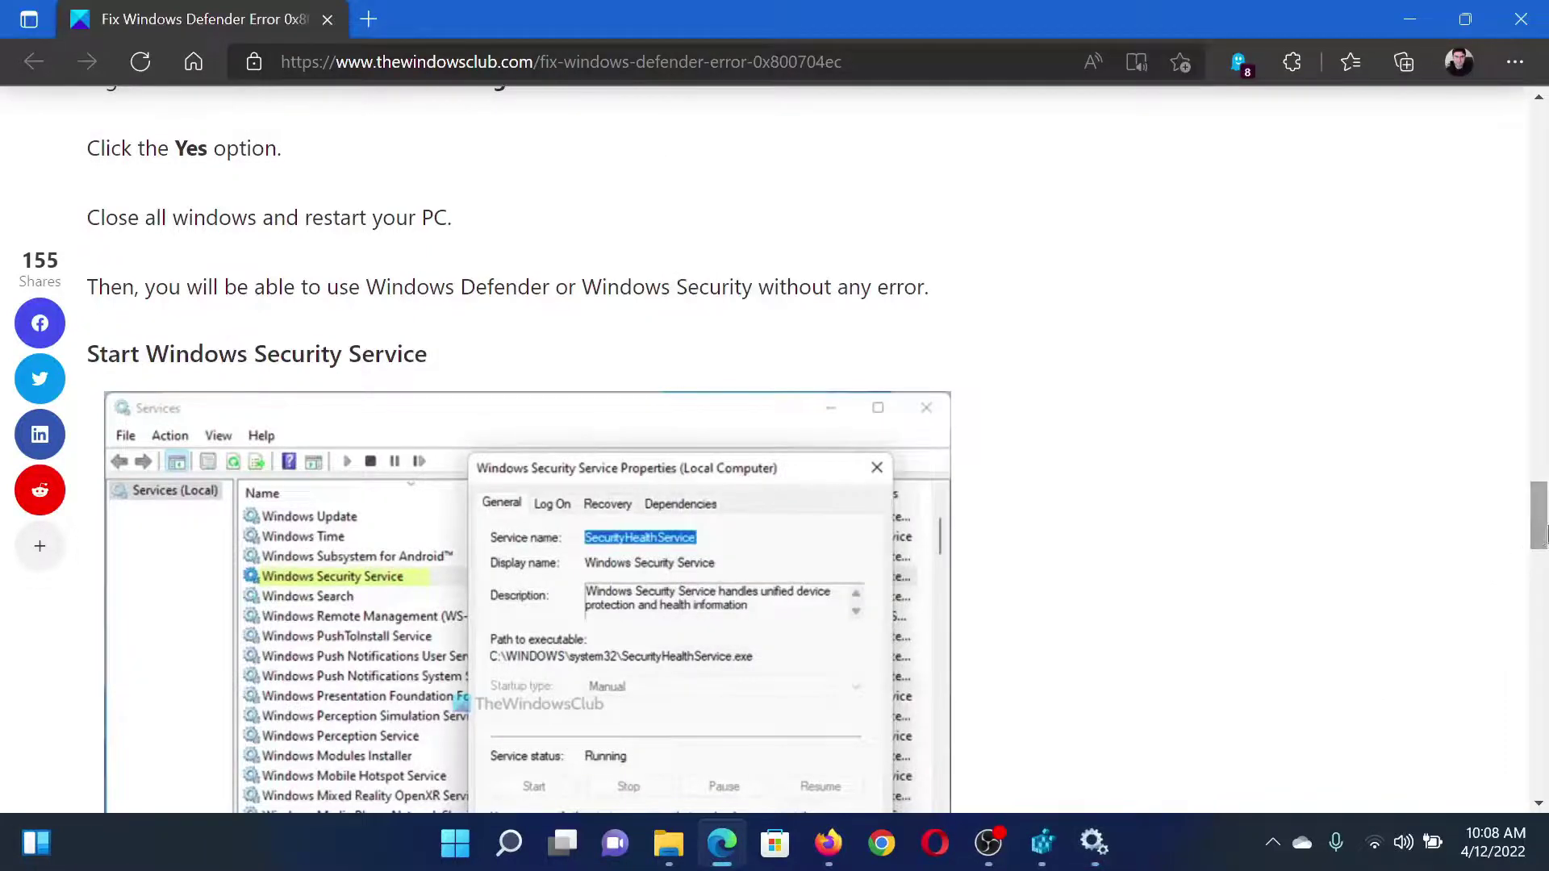
drag(1537, 520, 1539, 121)
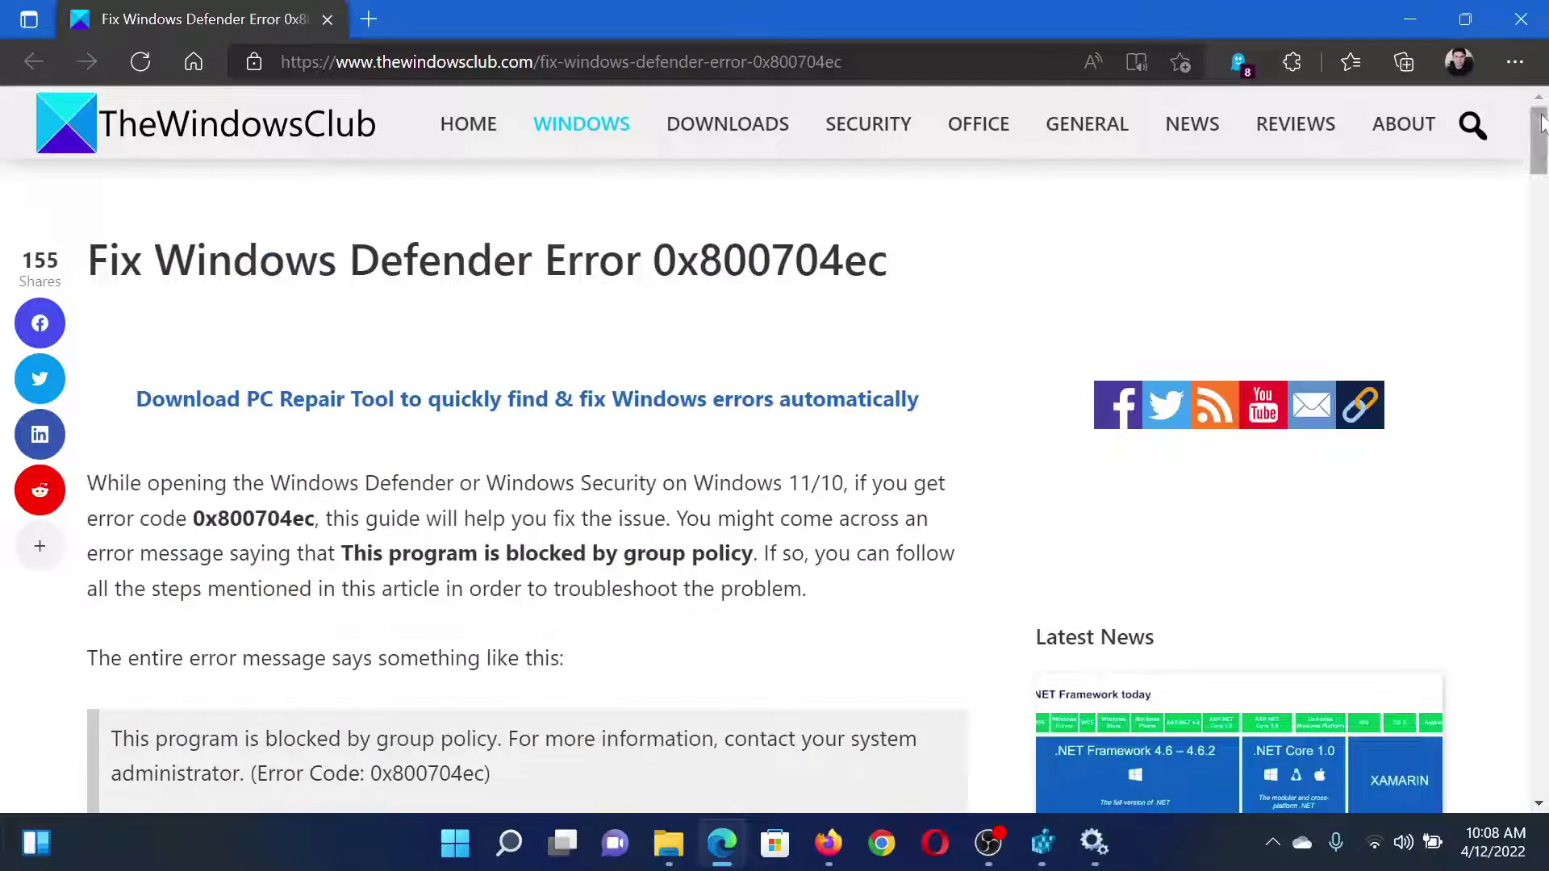